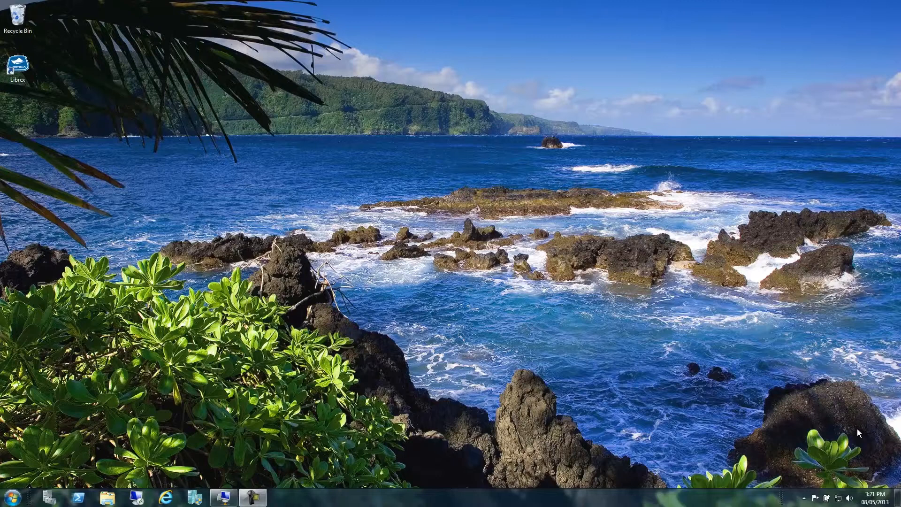
Browse SharePoint Documents > Student Folders to a student's Admission folder, then minimize the browser
{"action": "left_click", "coordinate": [167, 499]}
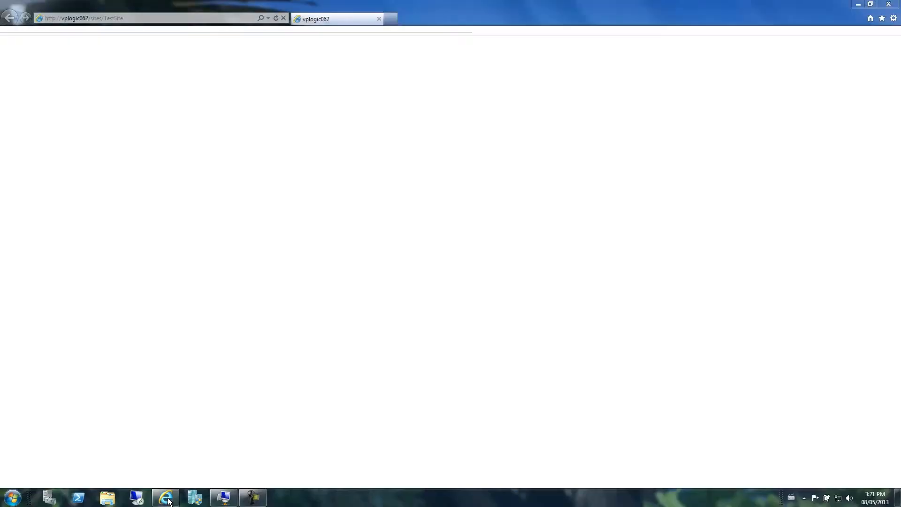
{"action": "key", "text": "Return"}
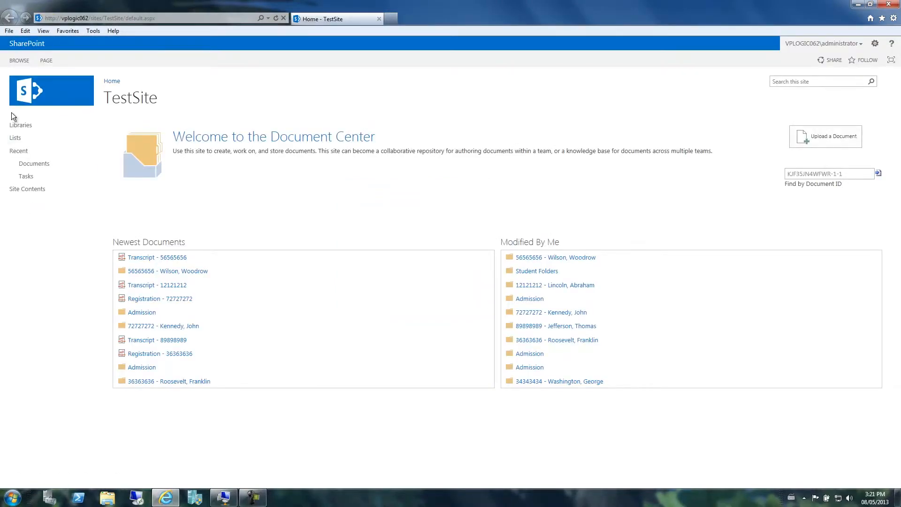
{"action": "left_click", "coordinate": [29, 125]}
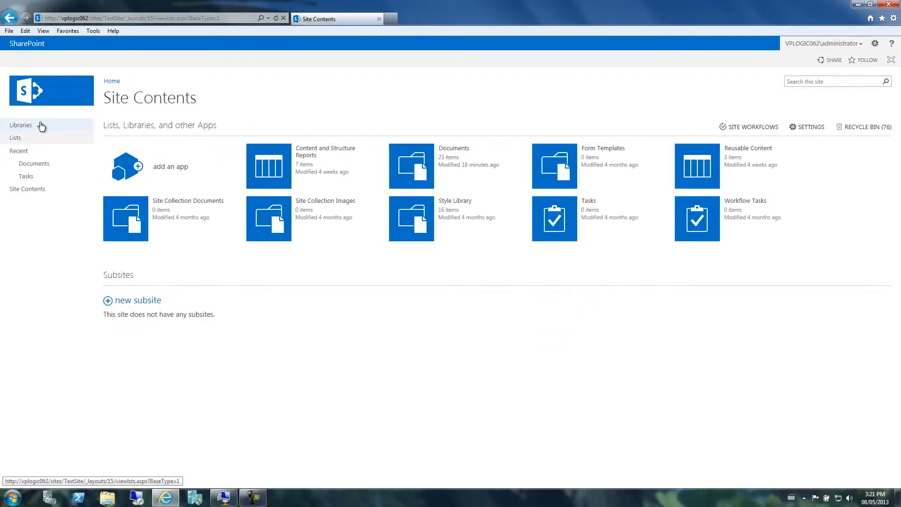
{"action": "left_click", "coordinate": [456, 151]}
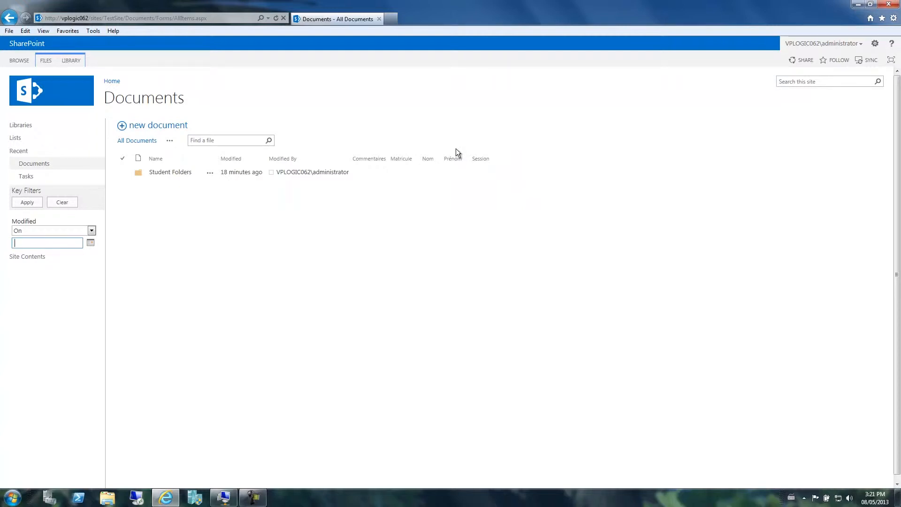
{"action": "left_click", "coordinate": [177, 173]}
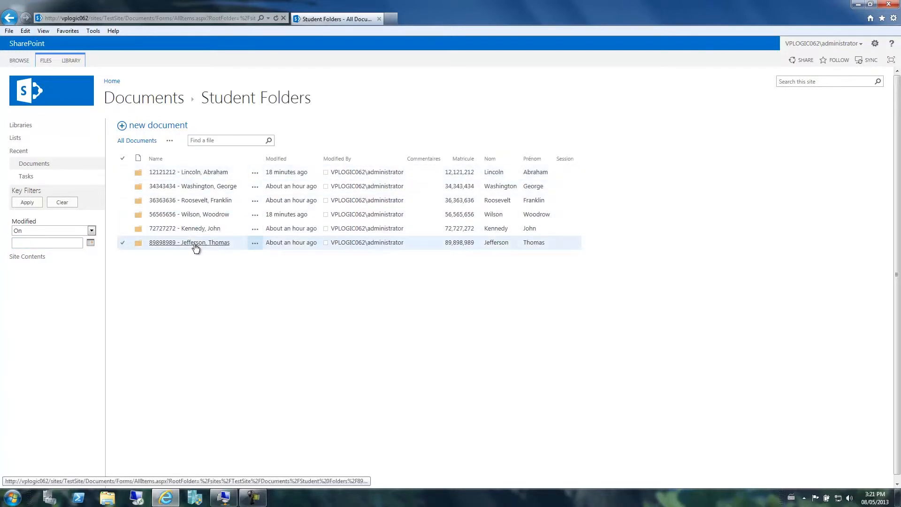
{"action": "left_click", "coordinate": [199, 187]}
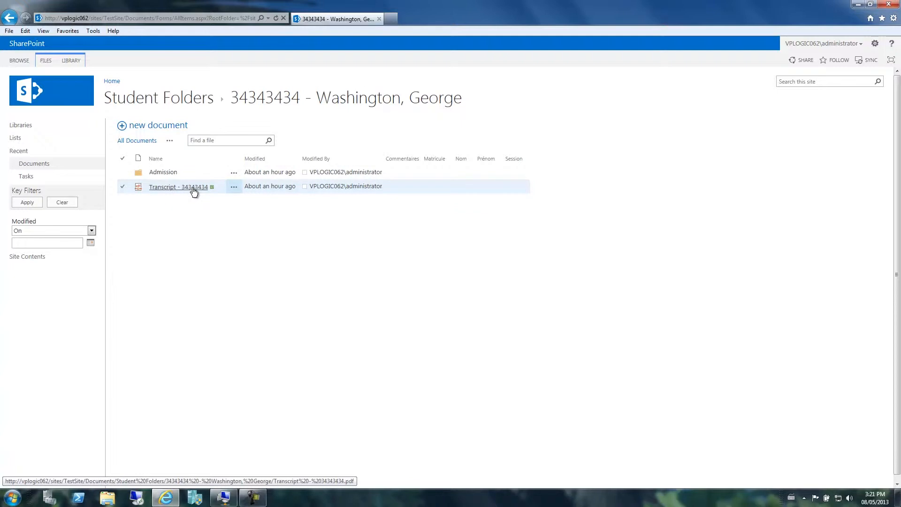
{"action": "left_click", "coordinate": [169, 173]}
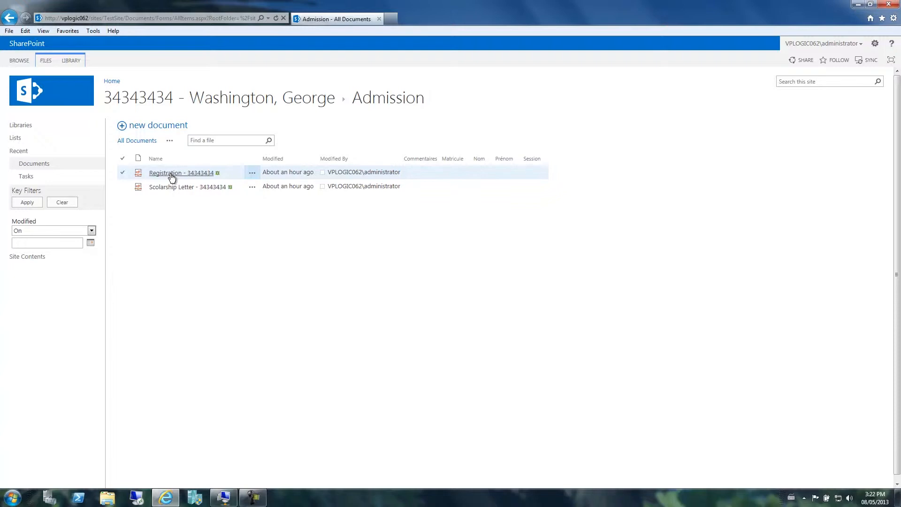
{"action": "left_click", "coordinate": [857, 4]}
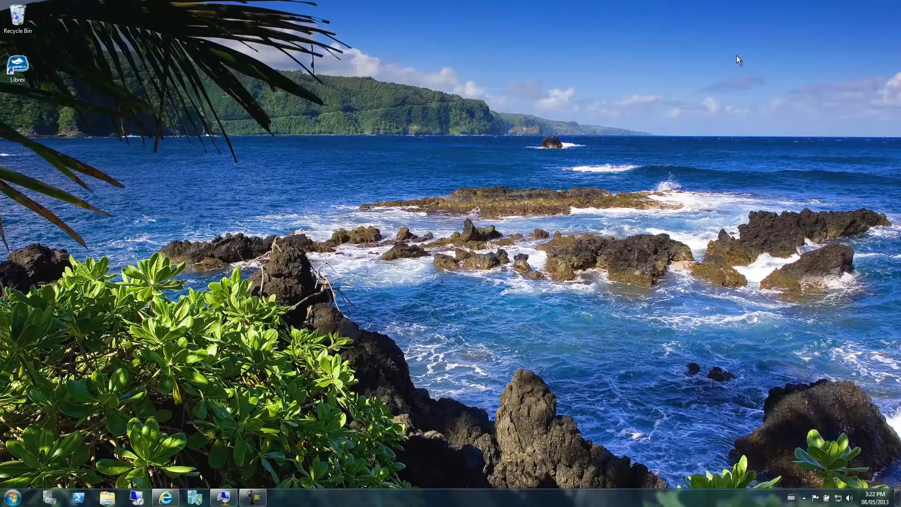
Launch Librex, log in as admin, and open Administration to list the controllers
{"action": "double_click", "coordinate": [21, 72]}
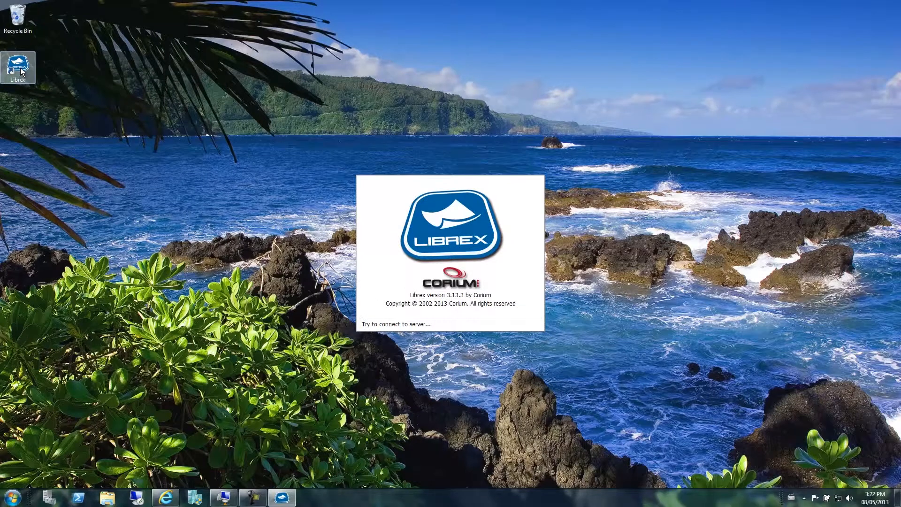
{"action": "type", "text": "admin"}
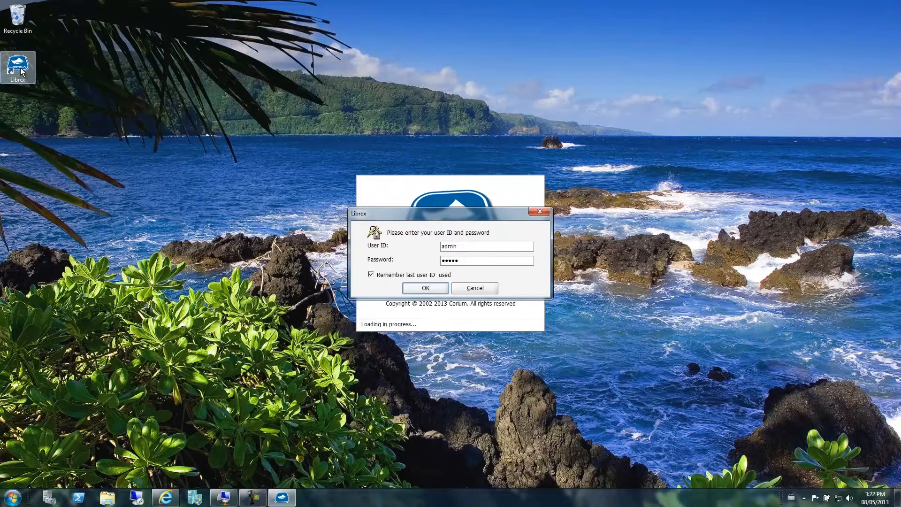
{"action": "key", "text": "Return"}
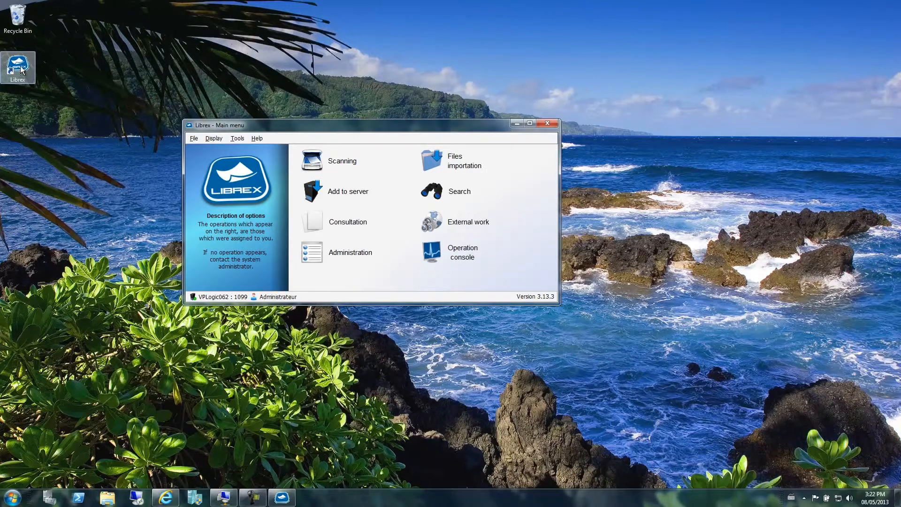
{"action": "left_click", "coordinate": [338, 258]}
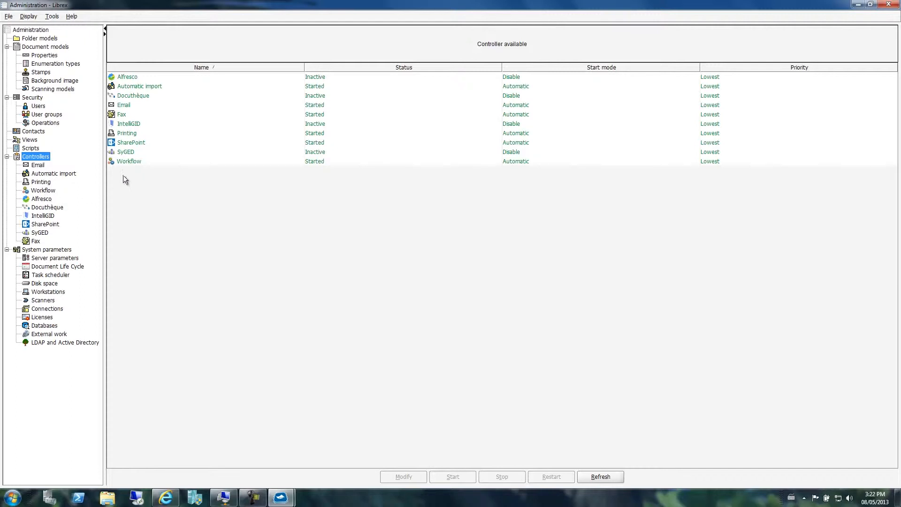
Open the SharePoint controller's parameters, review the Jobs parameters and General tabs, then go to Synchronization
{"action": "left_click", "coordinate": [162, 143]}
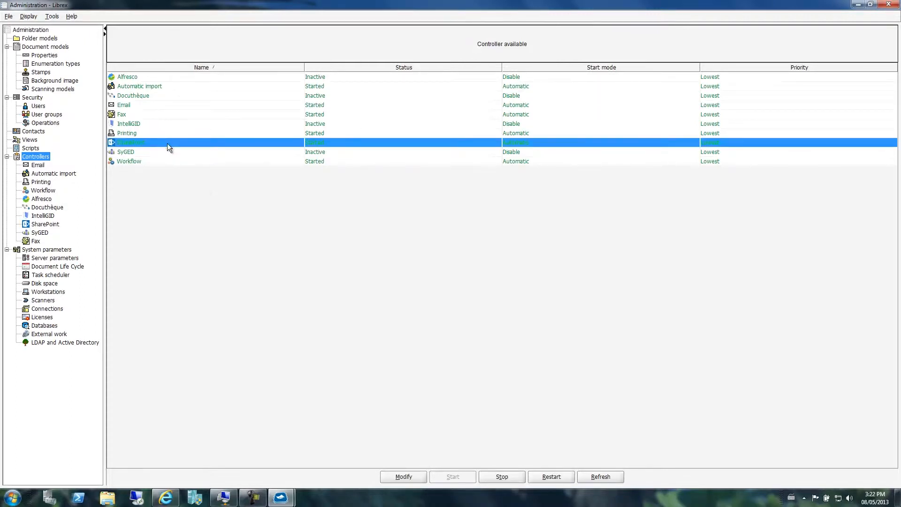
{"action": "left_click", "coordinate": [415, 476]}
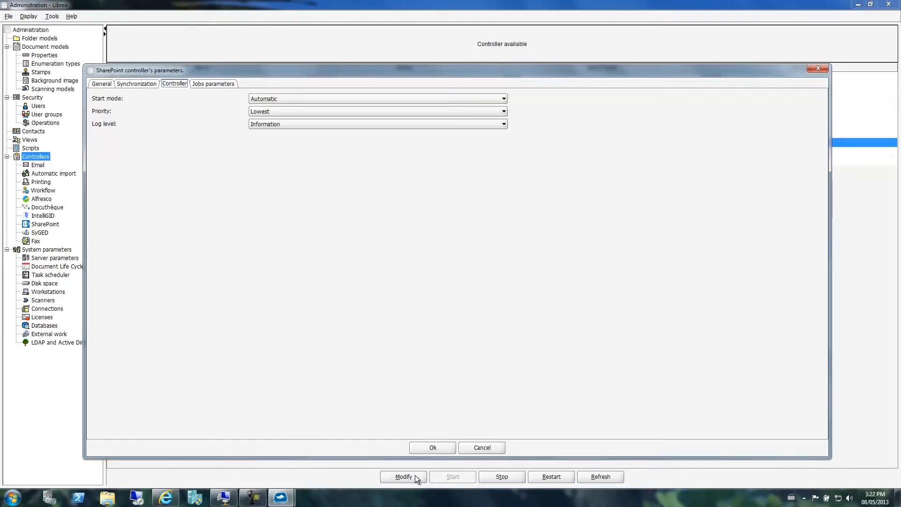
{"action": "left_click", "coordinate": [201, 82]}
{"action": "left_click_drag", "start_coordinate": [345, 151], "coordinate": [315, 147]}
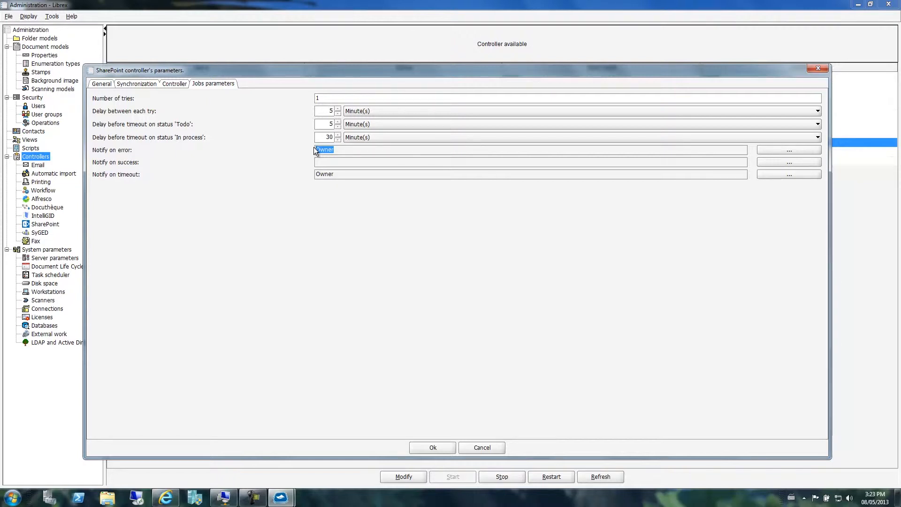
{"action": "left_click", "coordinate": [100, 84]}
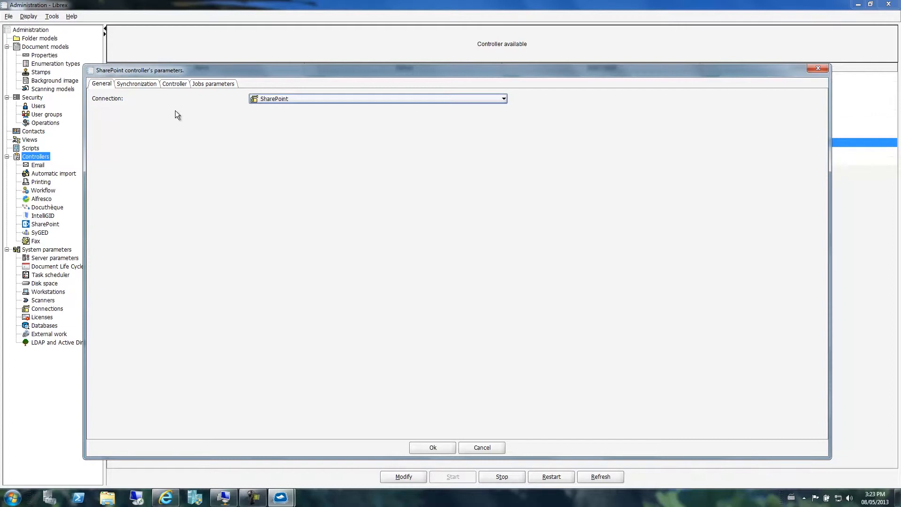
{"action": "left_click", "coordinate": [135, 84]}
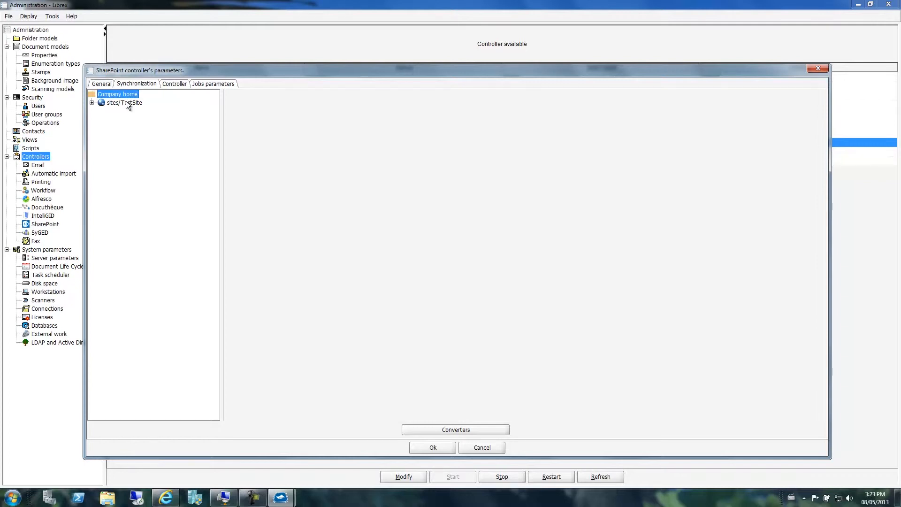
Expand sites/TestSite in the sync tree and check the libraries available for the Documents node
{"action": "left_click", "coordinate": [126, 103]}
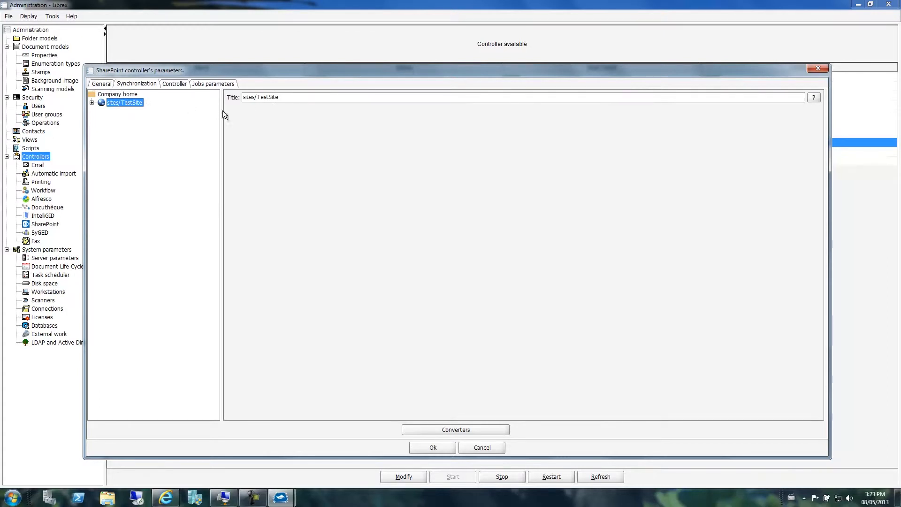
{"action": "mouse_move", "coordinate": [286, 99]}
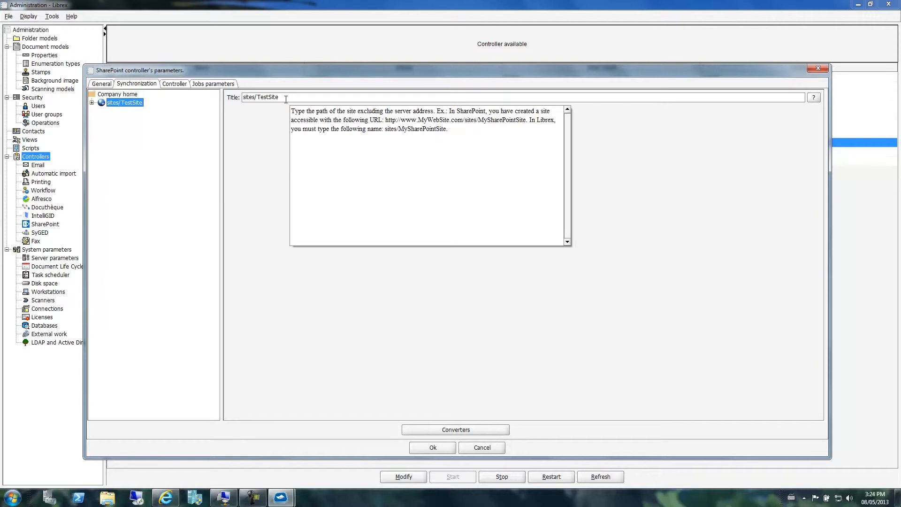
{"action": "left_click", "coordinate": [92, 103]}
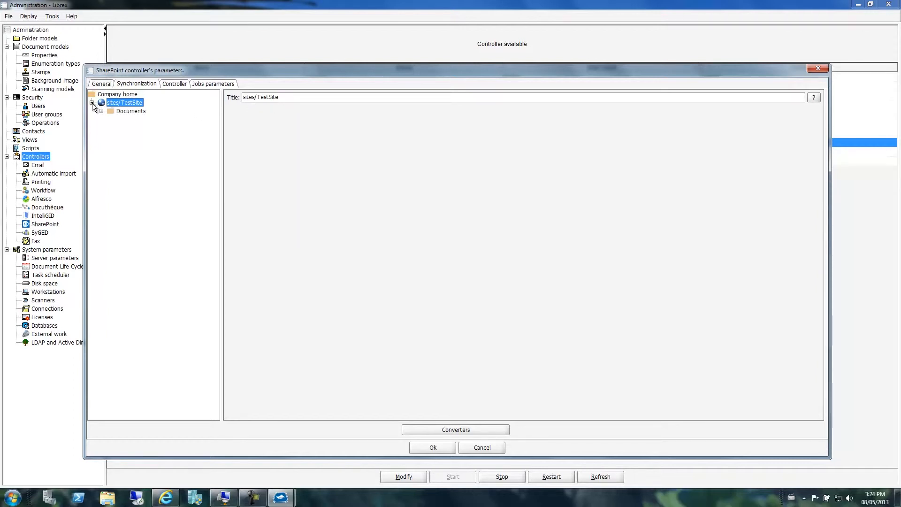
{"action": "left_click", "coordinate": [128, 112]}
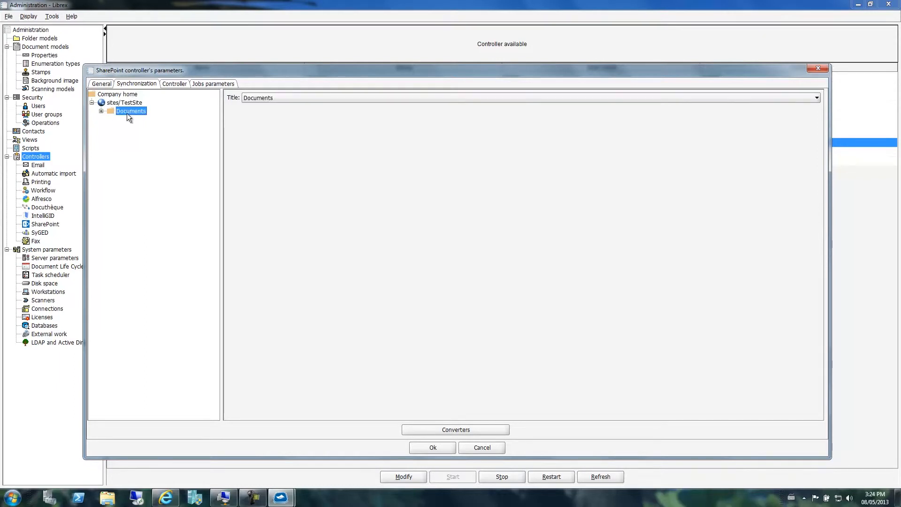
{"action": "left_click", "coordinate": [251, 97]}
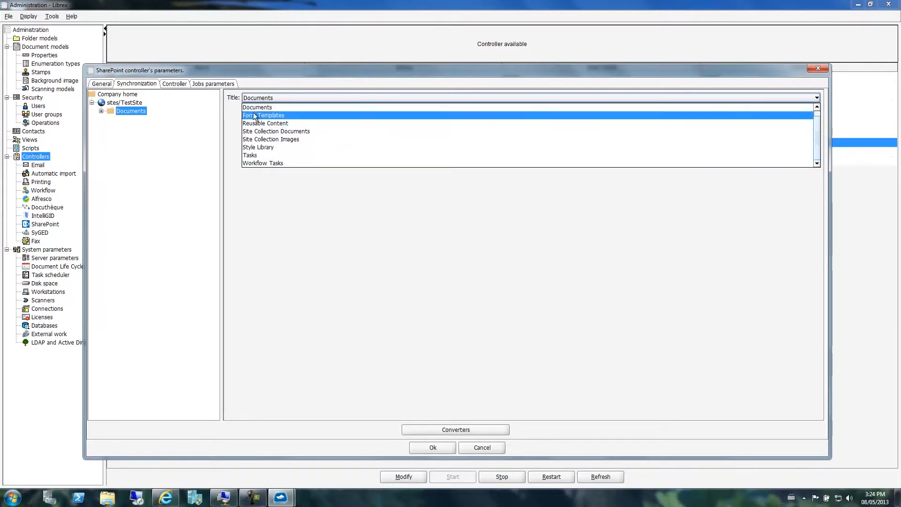
Expand Documents and Student Folders, select Student Folders, then bring the SharePoint browser forward
{"action": "left_click", "coordinate": [101, 112]}
{"action": "left_click", "coordinate": [110, 119]}
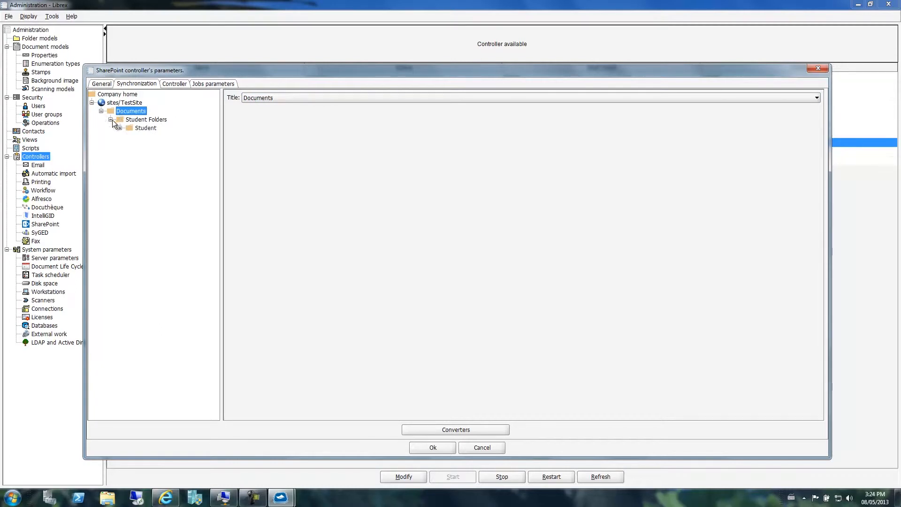
{"action": "left_click", "coordinate": [135, 121]}
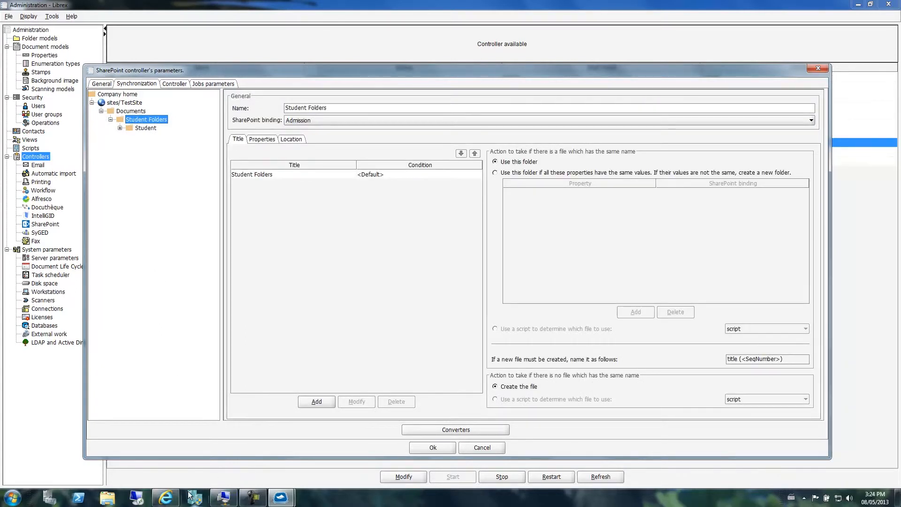
{"action": "left_click", "coordinate": [166, 497]}
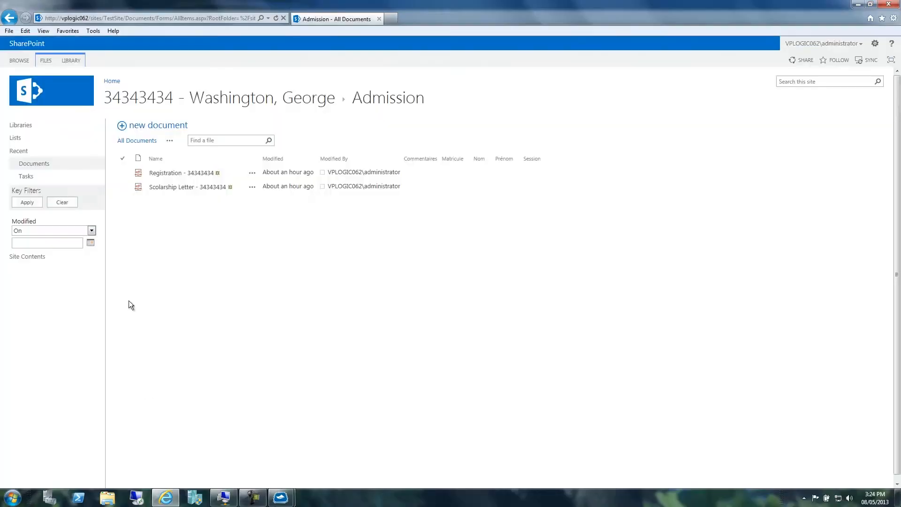
Check the Documents library in SharePoint via site contents, then return to Librex's controller dialog
{"action": "left_click", "coordinate": [22, 127]}
{"action": "left_click", "coordinate": [458, 153]}
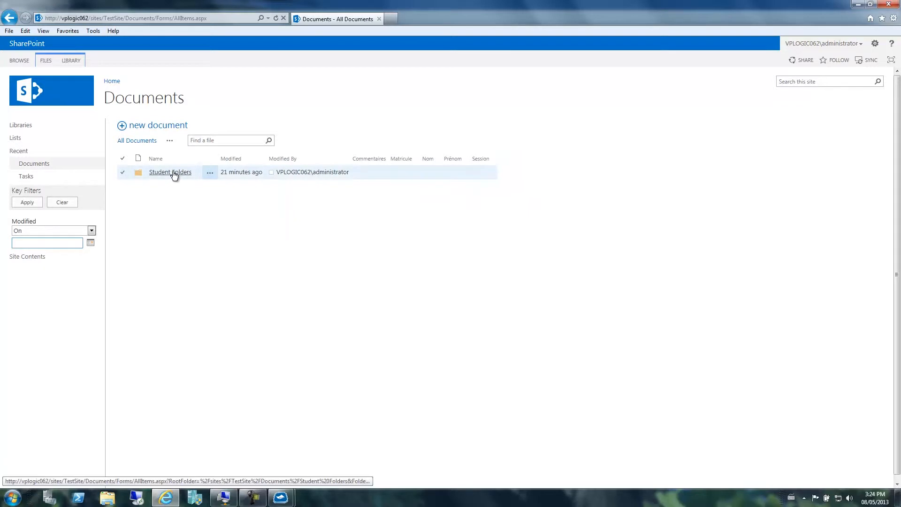
{"action": "left_click", "coordinate": [281, 497]}
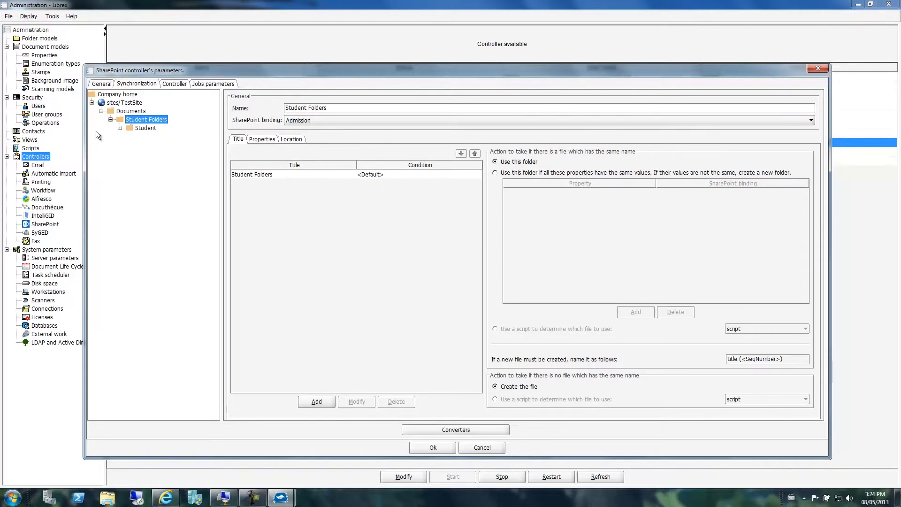
Expand and select the Student node, compare with Student Folders in the browser, then return to Librex
{"action": "left_click", "coordinate": [119, 127]}
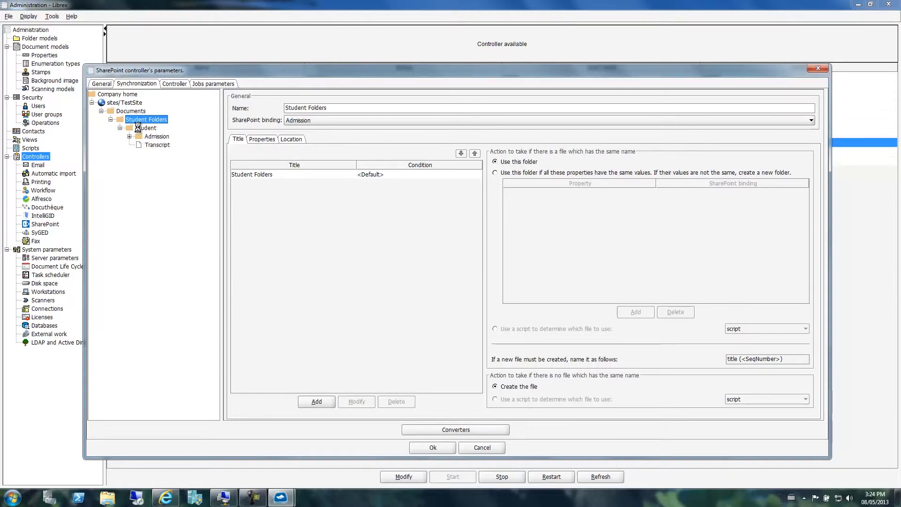
{"action": "left_click", "coordinate": [141, 127]}
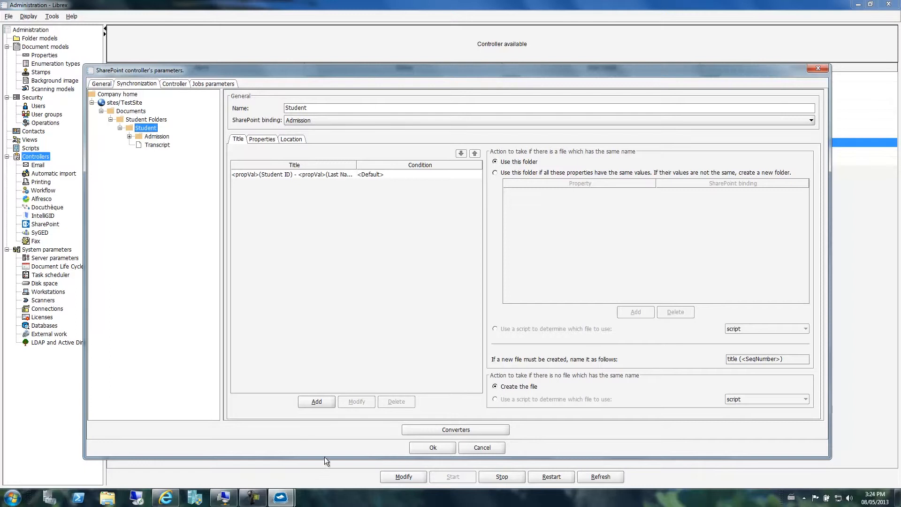
{"action": "left_click", "coordinate": [165, 497]}
{"action": "left_click", "coordinate": [175, 171]}
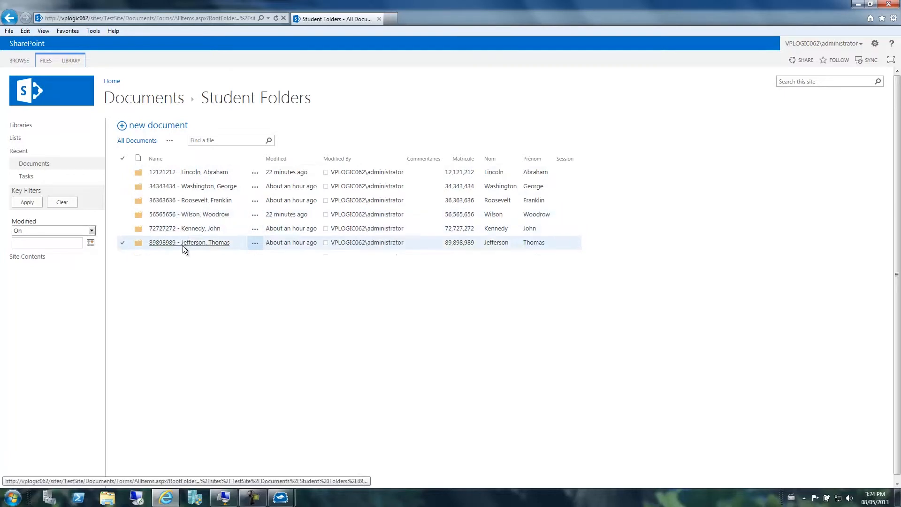
{"action": "mouse_move", "coordinate": [280, 496]}
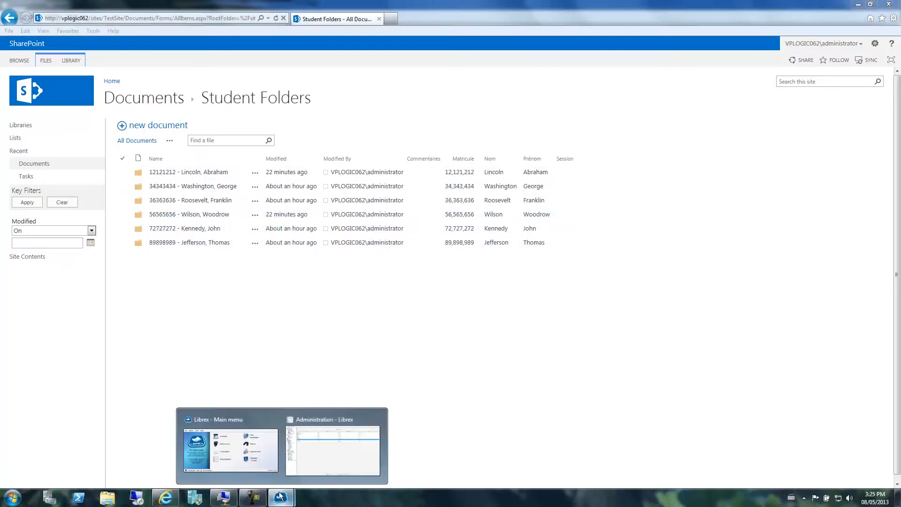
{"action": "left_click", "coordinate": [317, 454]}
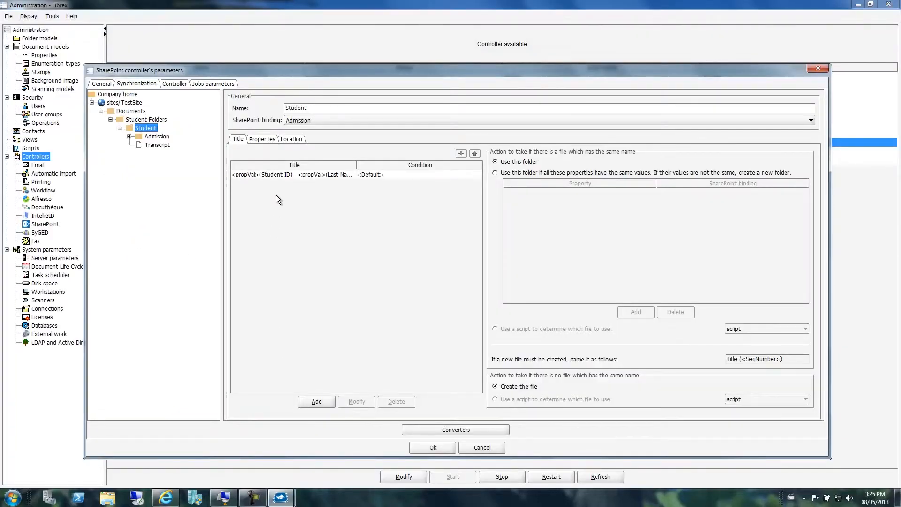
{"action": "double_click", "coordinate": [279, 175]}
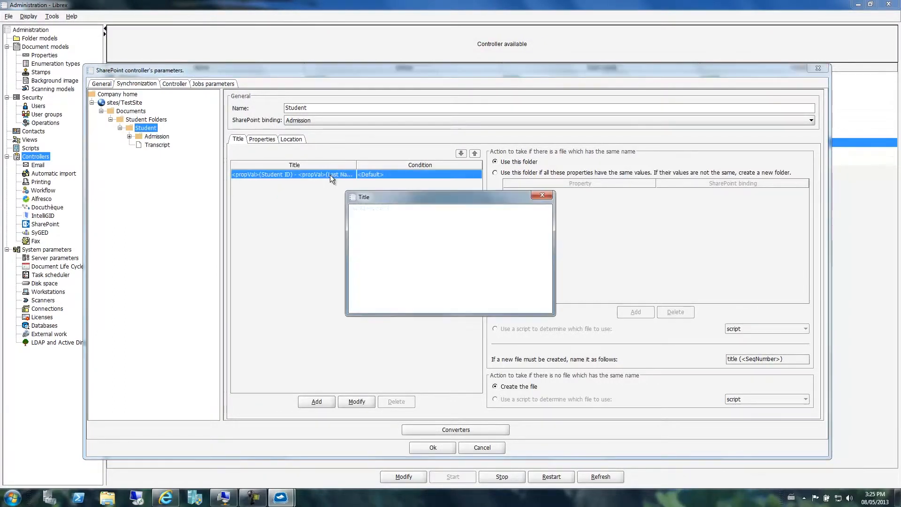
{"action": "left_click_drag", "start_coordinate": [554, 248], "coordinate": [758, 278]}
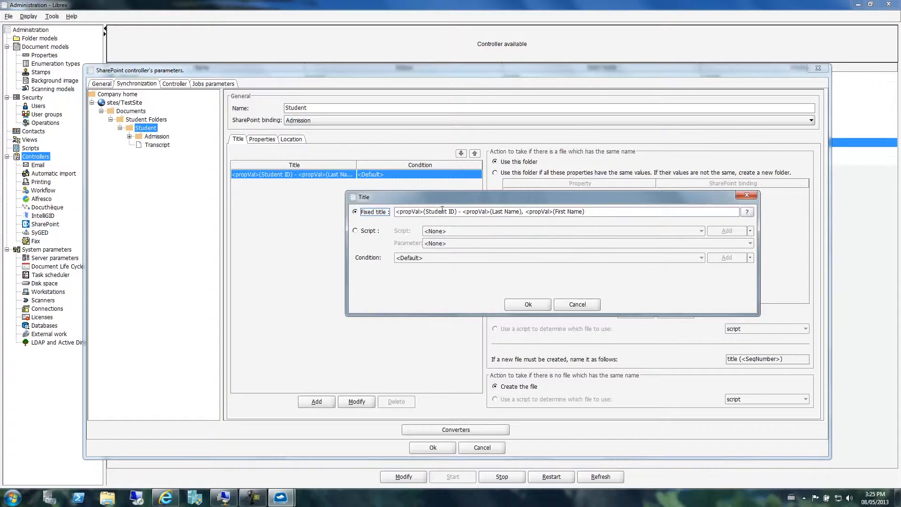
{"action": "mouse_move", "coordinate": [462, 211]}
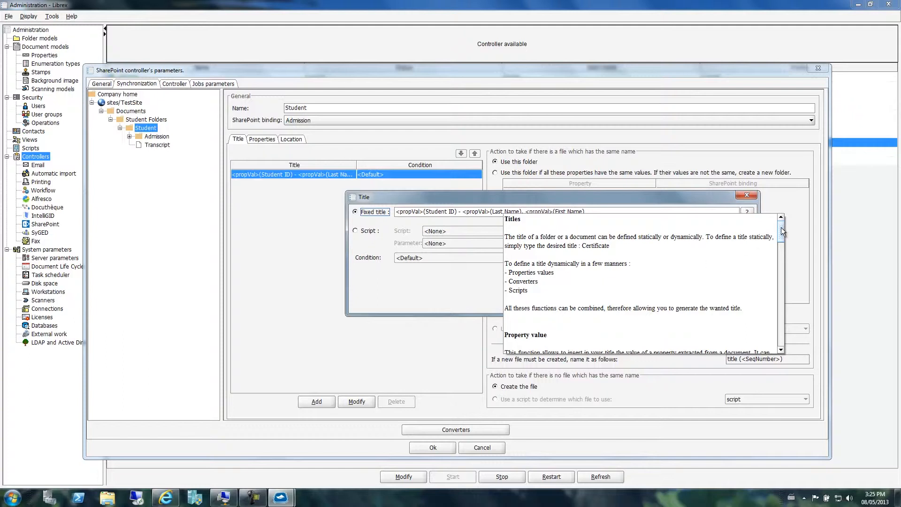
{"action": "left_click_drag", "start_coordinate": [781, 227], "coordinate": [784, 325]}
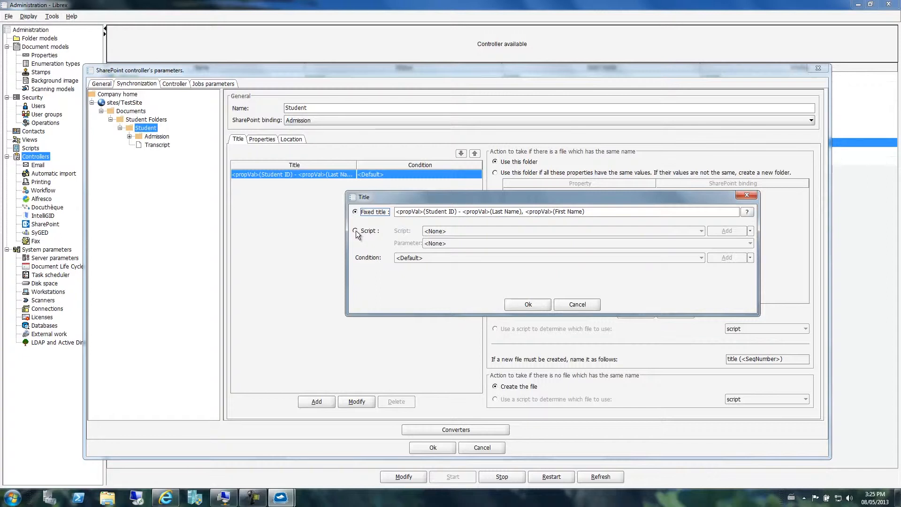
{"action": "left_click", "coordinate": [570, 305]}
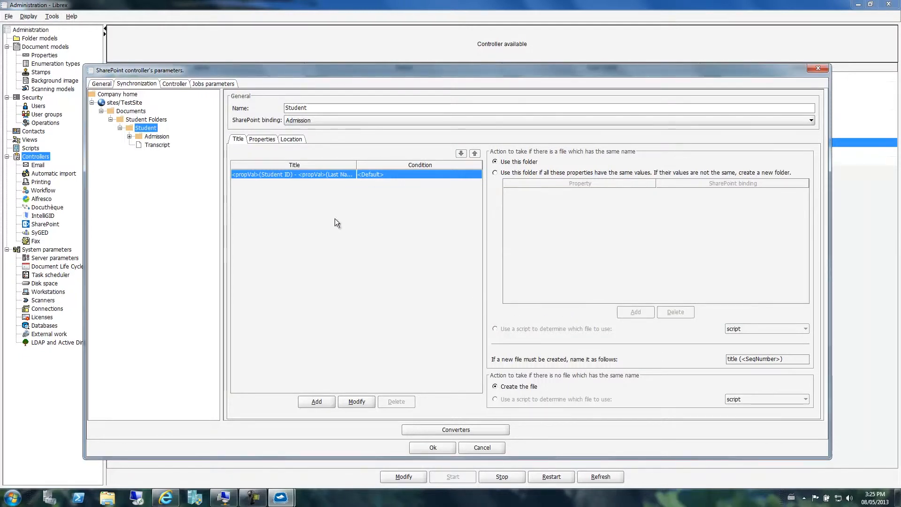
Review Student's Properties and Location tabs, keep the Admission binding, then select the Admission node
{"action": "left_click", "coordinate": [265, 138]}
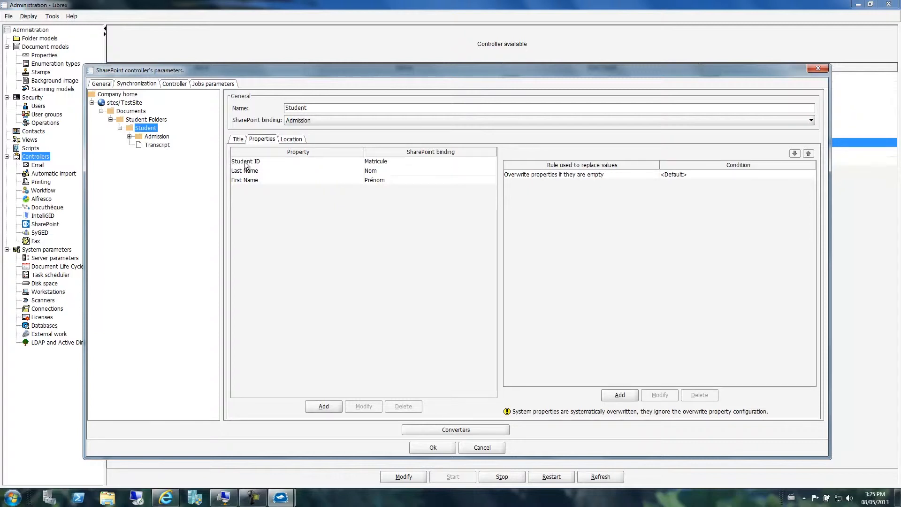
{"action": "left_click", "coordinate": [286, 140]}
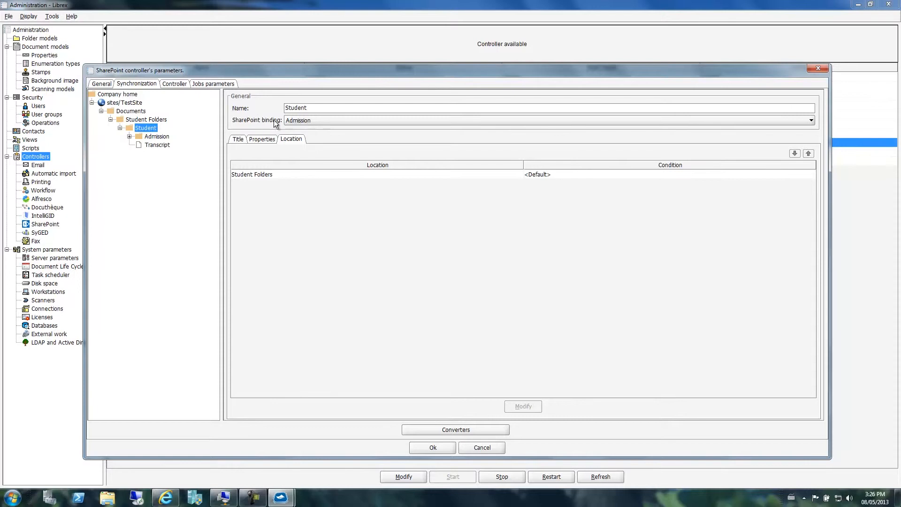
{"action": "left_click", "coordinate": [291, 122]}
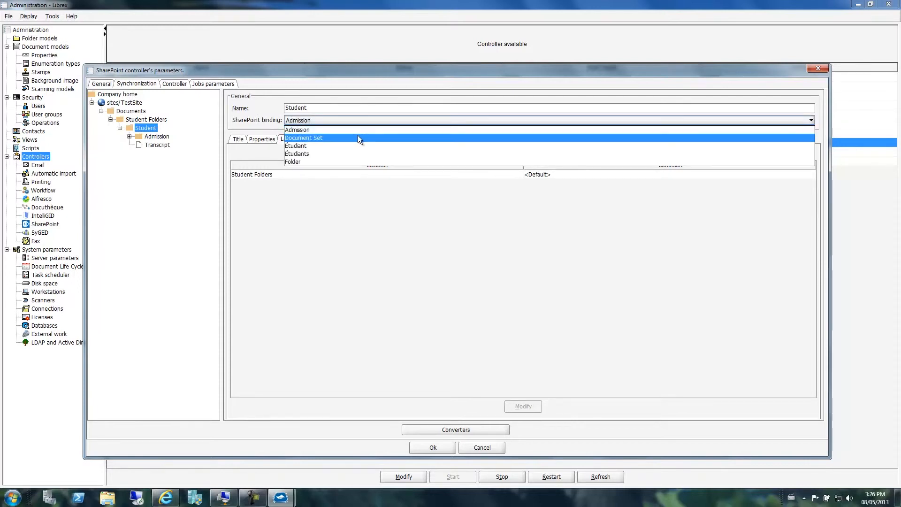
{"action": "left_click", "coordinate": [356, 233]}
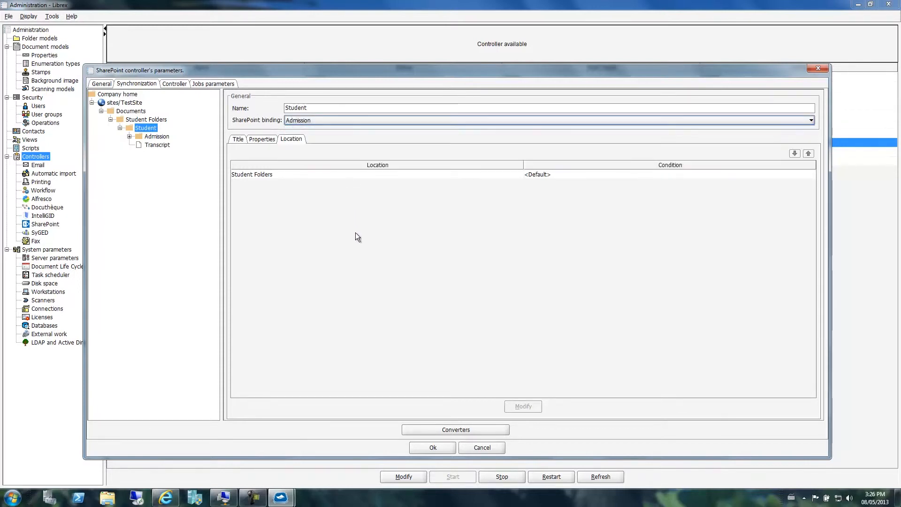
{"action": "left_click", "coordinate": [152, 138]}
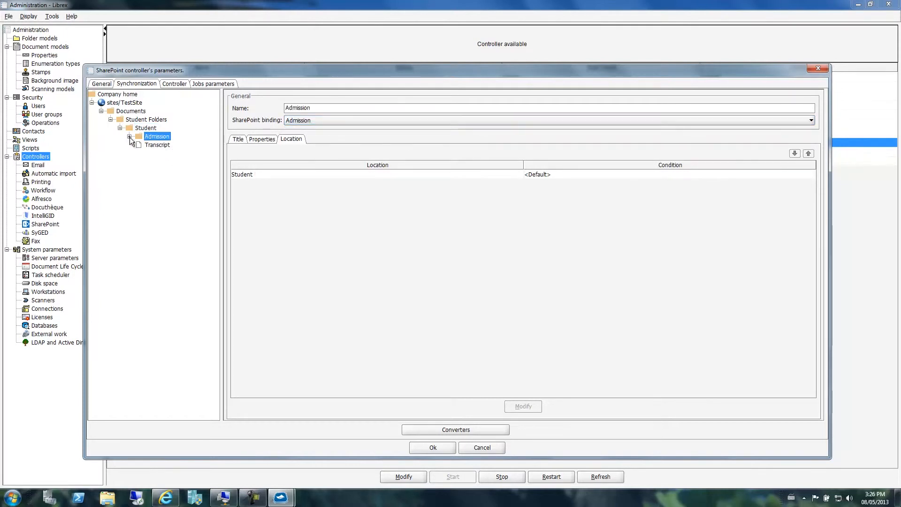
Expand the Admission node to reveal Registration and Scolarship Letter
{"action": "left_click", "coordinate": [129, 136]}
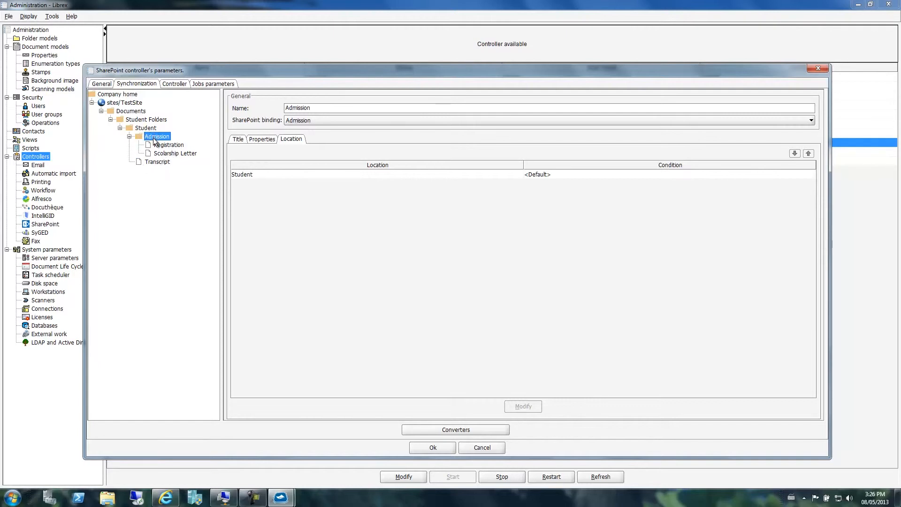
{"action": "left_click", "coordinate": [165, 496]}
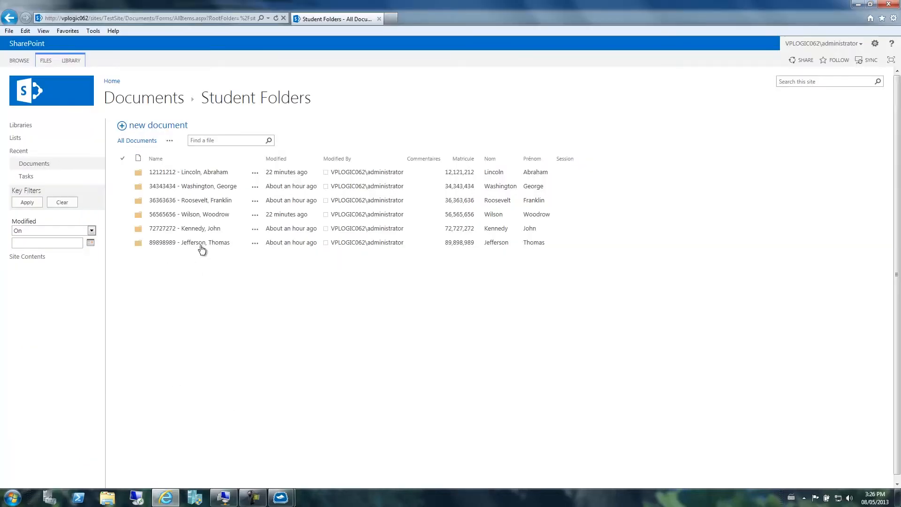
{"action": "left_click", "coordinate": [205, 187]}
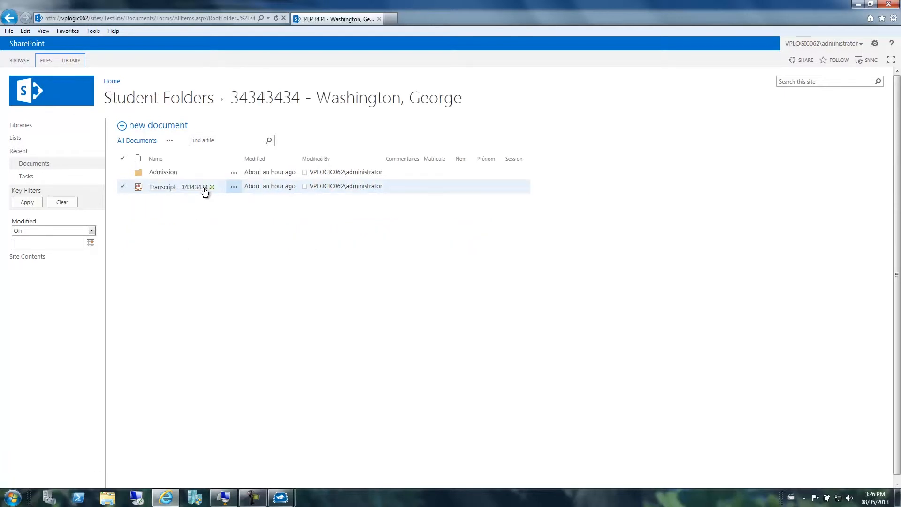
{"action": "left_click", "coordinate": [164, 173]}
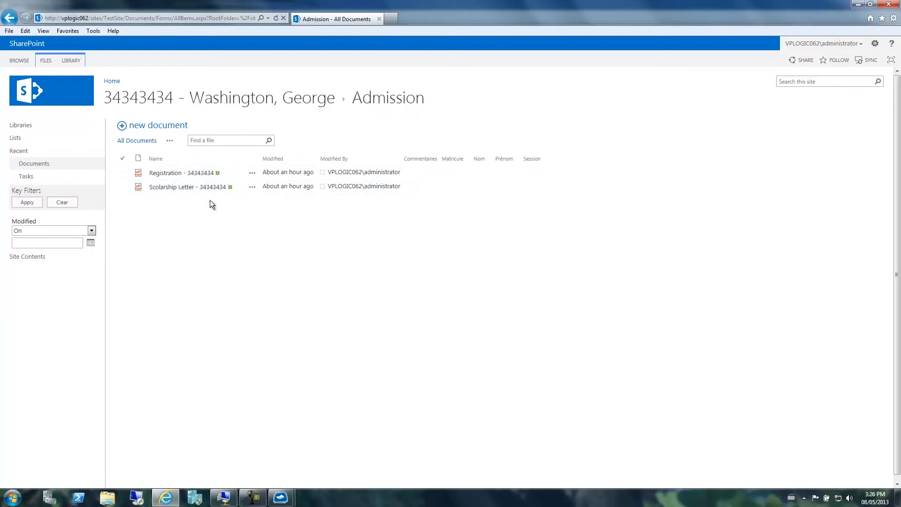
{"action": "mouse_move", "coordinate": [281, 496]}
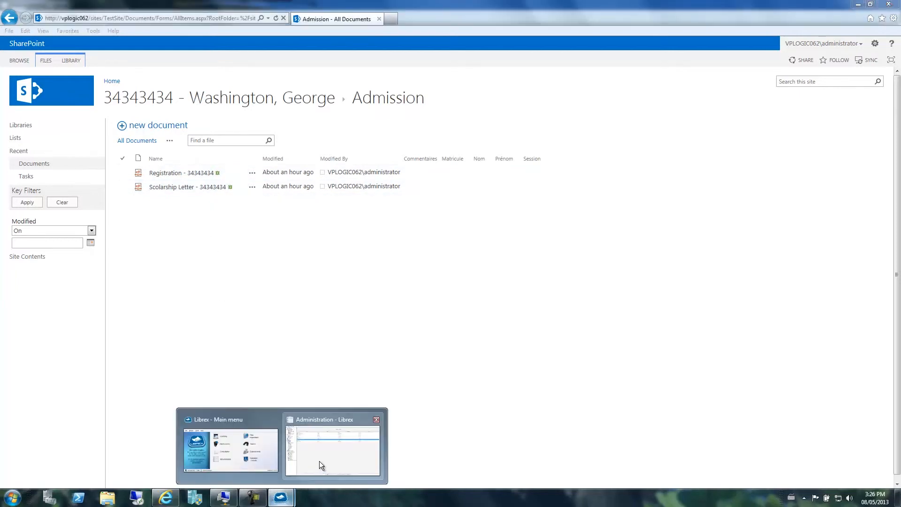
{"action": "left_click", "coordinate": [319, 460]}
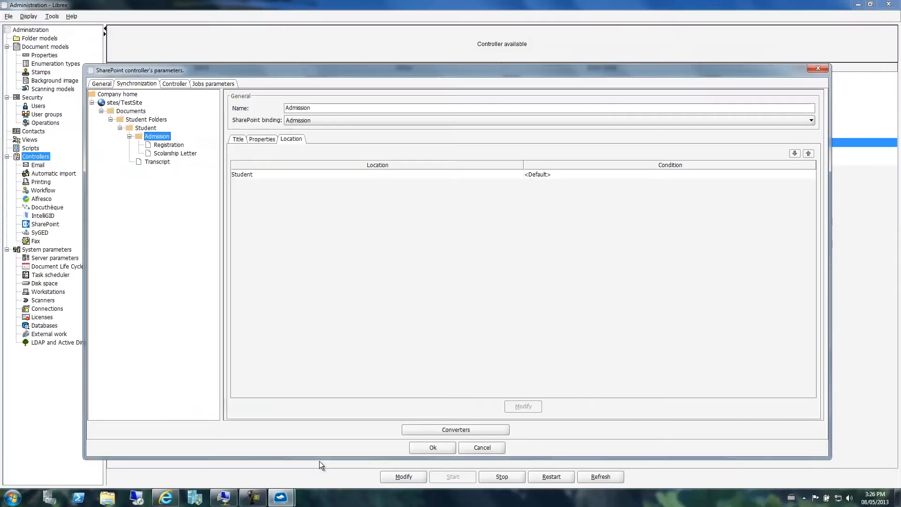
Select Registration and review its Properties, Location, and Format tabs, showing pdf/a output
{"action": "left_click", "coordinate": [171, 147]}
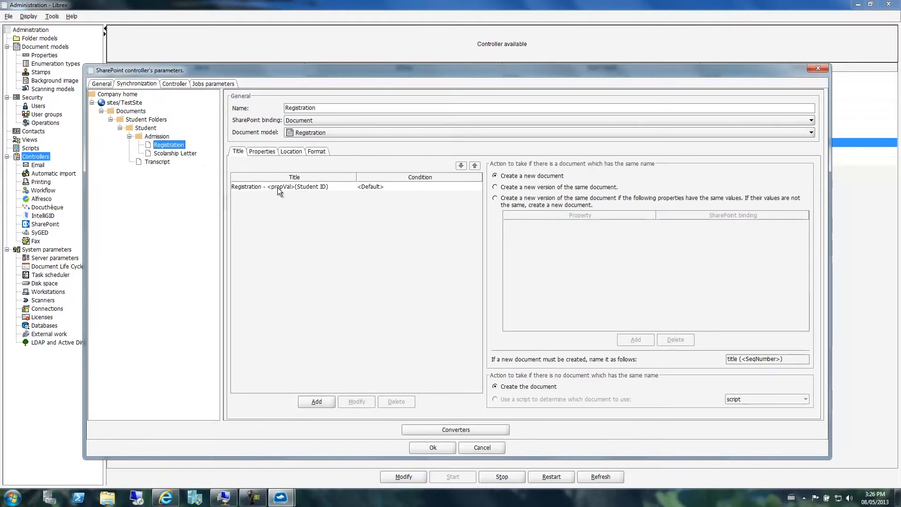
{"action": "left_click", "coordinate": [270, 153]}
{"action": "left_click", "coordinate": [289, 151]}
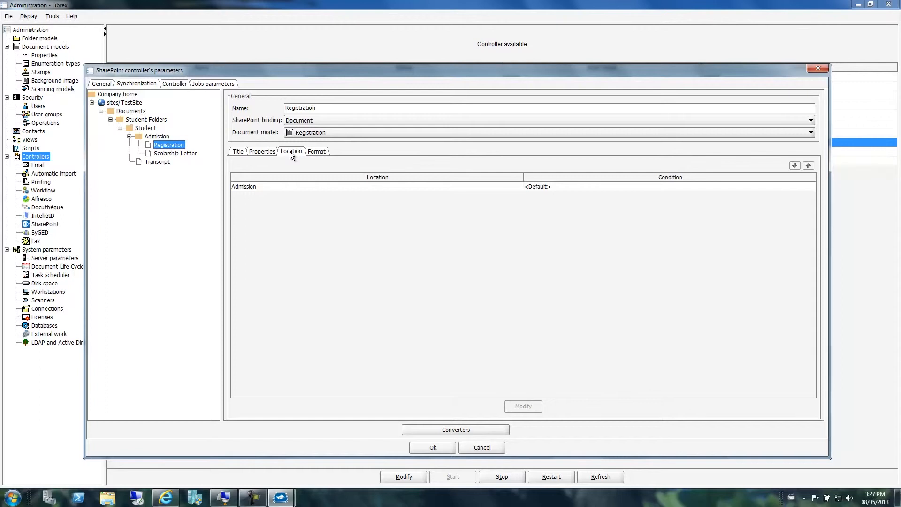
{"action": "left_click", "coordinate": [316, 152]}
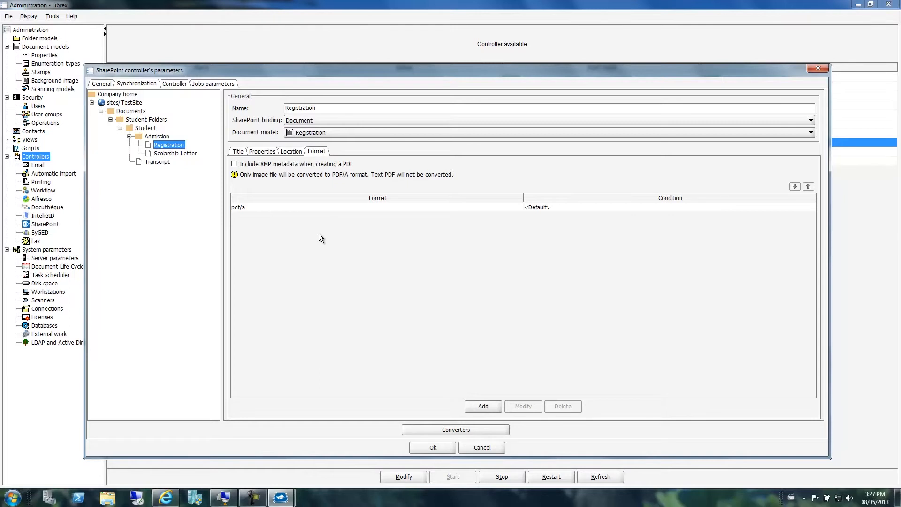
Show Registration's title rule: Registration - <propVal>(Student ID)
{"action": "left_click", "coordinate": [239, 152]}
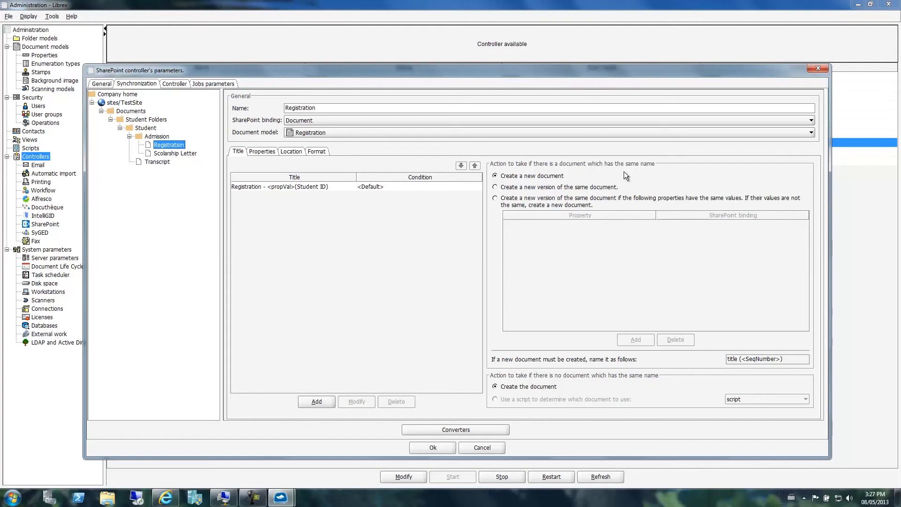
Select Scolarship Letter in the tree to view its Document binding and 'Scolarship Letter - <propVal>(Student ID)' title
{"action": "left_click", "coordinate": [162, 155]}
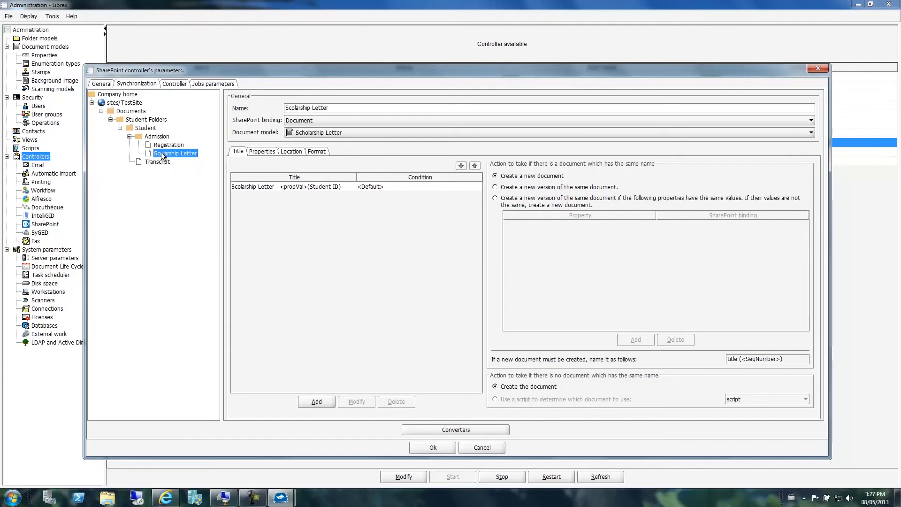